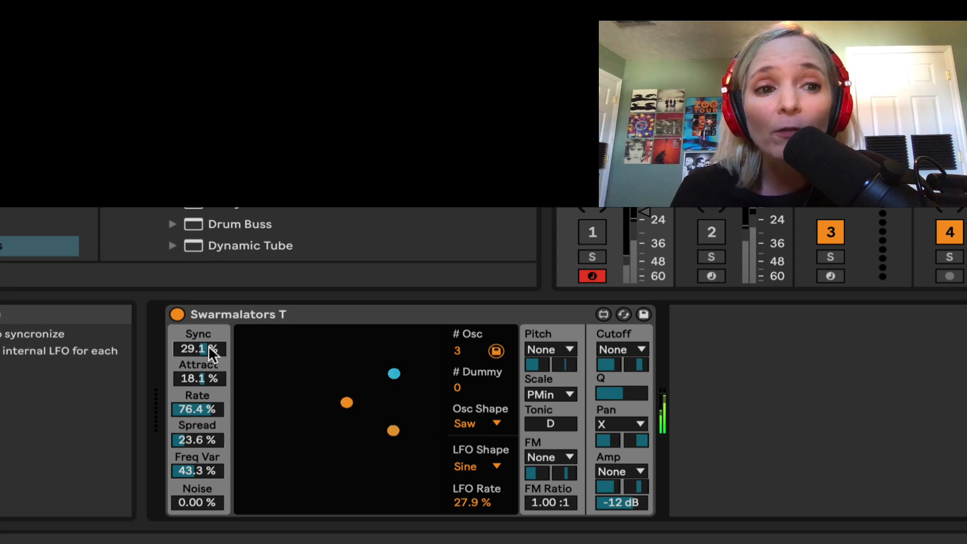
Set the swarm's Sync to 48.0 %, Attract to -18.1 %, Rate to 70.1 %, Spread to 52.8 % and Freq Var to 23.6 %
left_click_drag(209, 348, 209, 401)
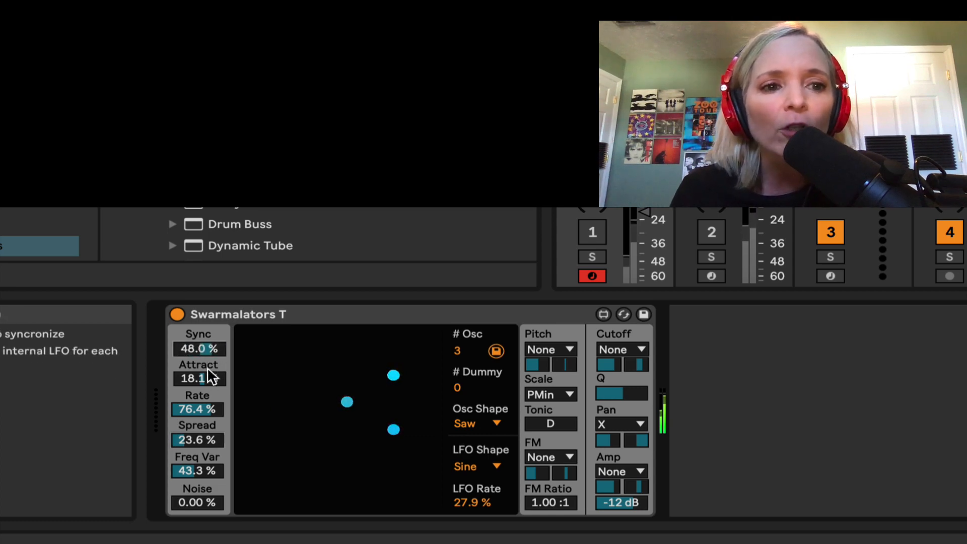
left_click_drag(207, 362, 203, 426)
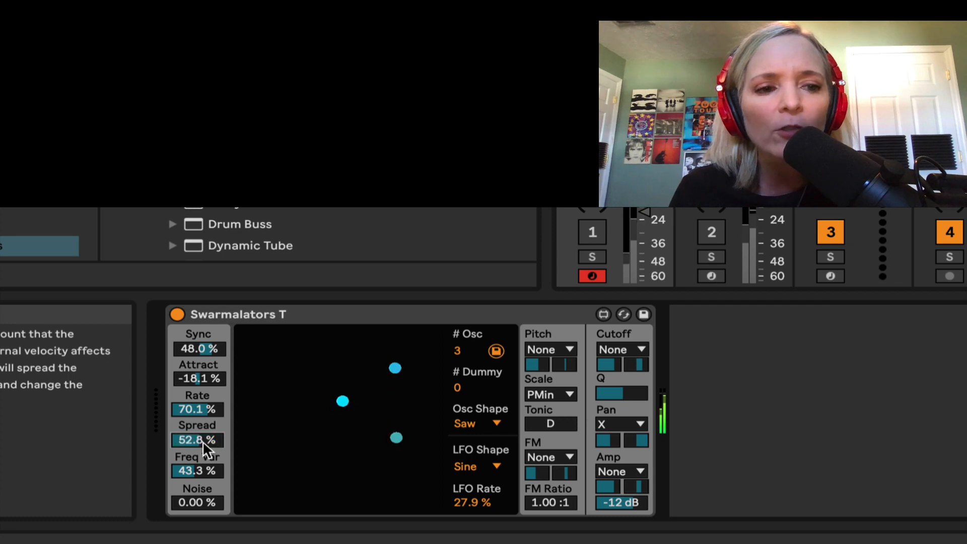
mouse_move(204, 467)
left_mouse_down()
mouse_move(204, 444)
mouse_move(204, 472)
left_mouse_up()
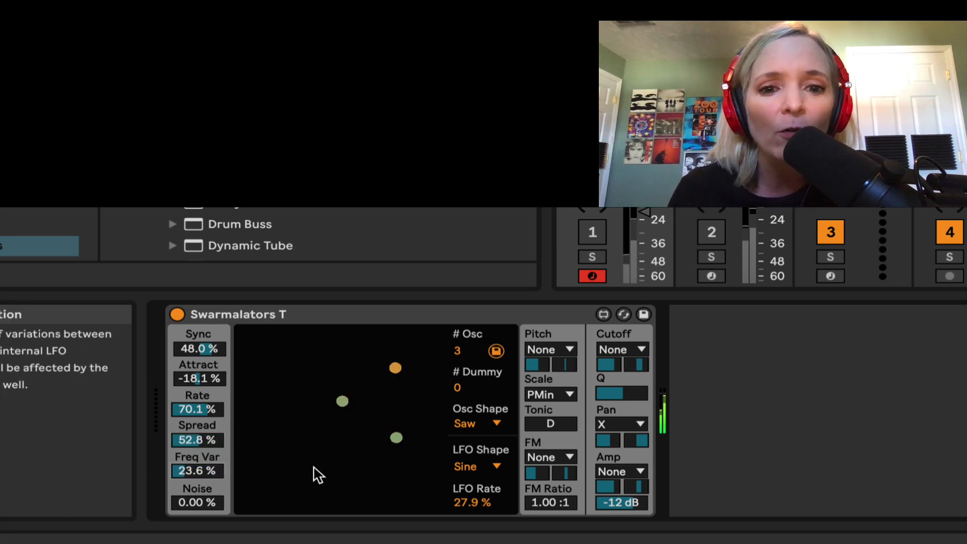
Try an LFO rate of 36.8 % on the swarm and return it to 27.9 %
left_click_drag(459, 501, 469, 541)
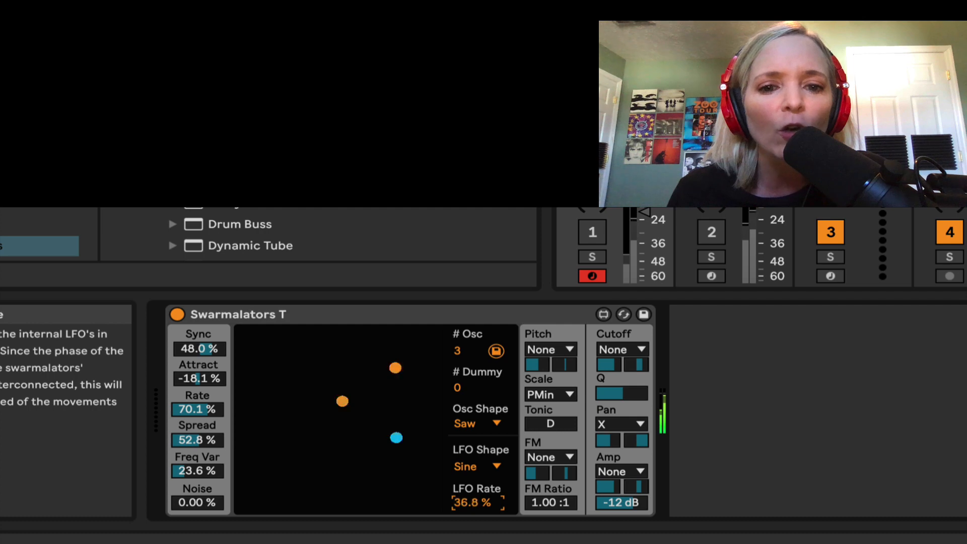
mouse_move(469, 502)
left_mouse_down()
mouse_move(468, 519)
mouse_move(471, 499)
left_mouse_up()
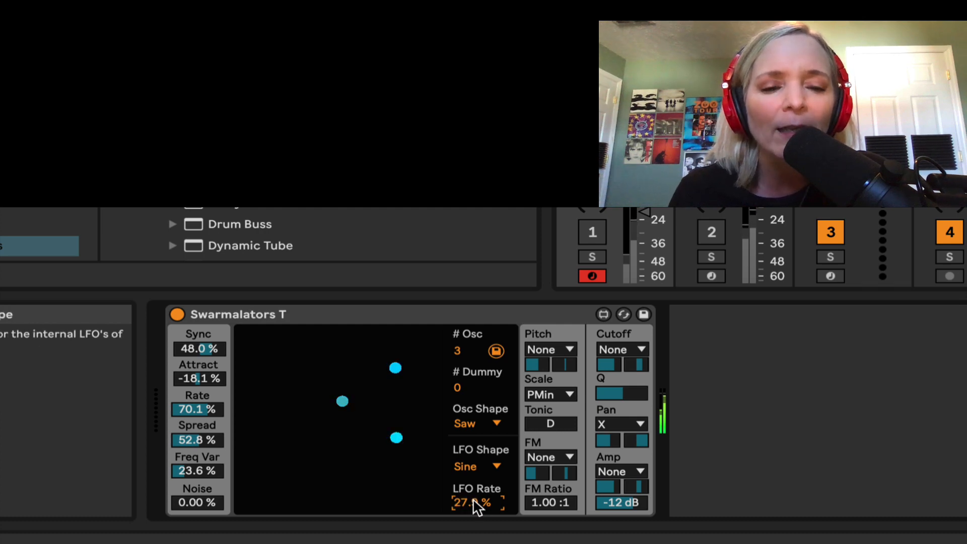
Raise Freq Var to 96.9 %, try Noise at 80.6 % and reduce it to 18.1 %
mouse_move(217, 465)
left_mouse_down()
mouse_move(216, 433)
mouse_move(201, 463)
left_mouse_up()
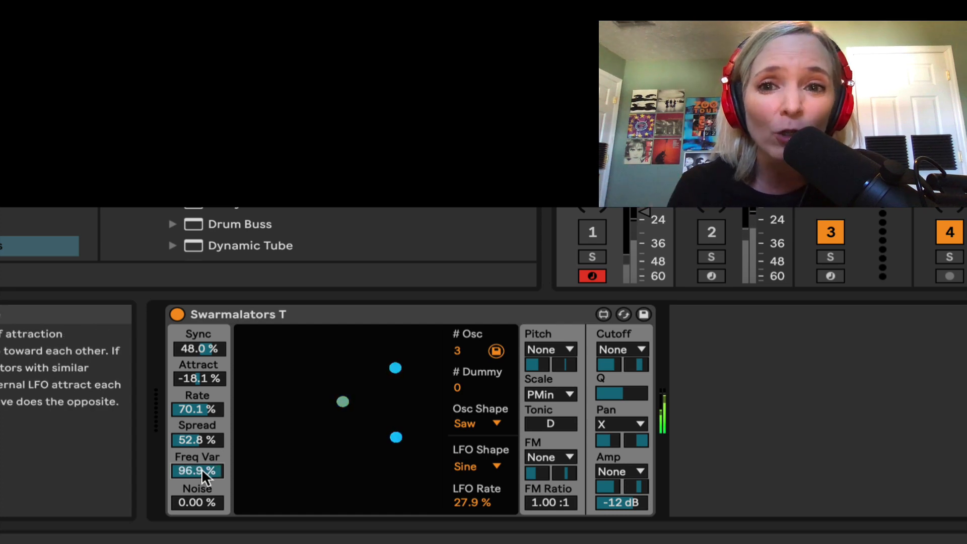
left_click_drag(198, 498, 198, 453)
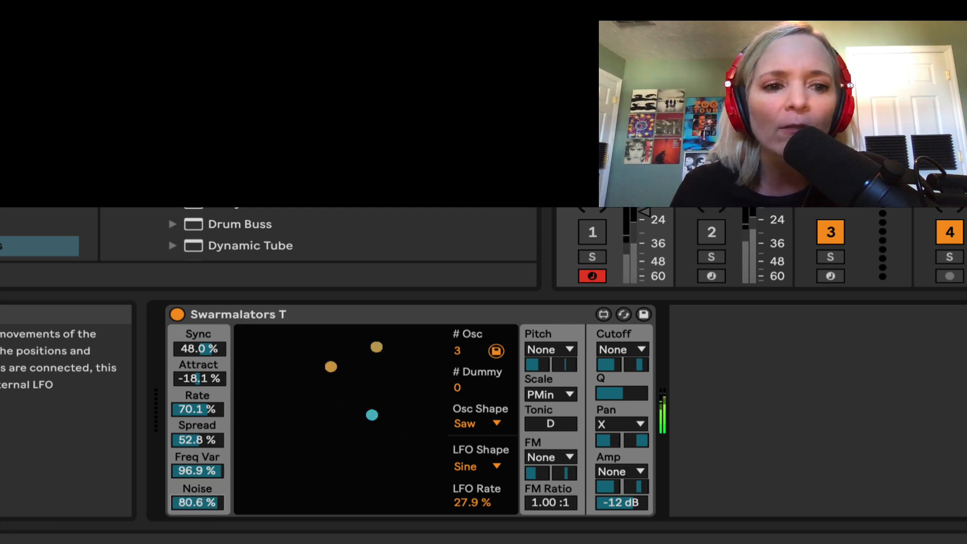
left_click_drag(198, 453, 199, 485)
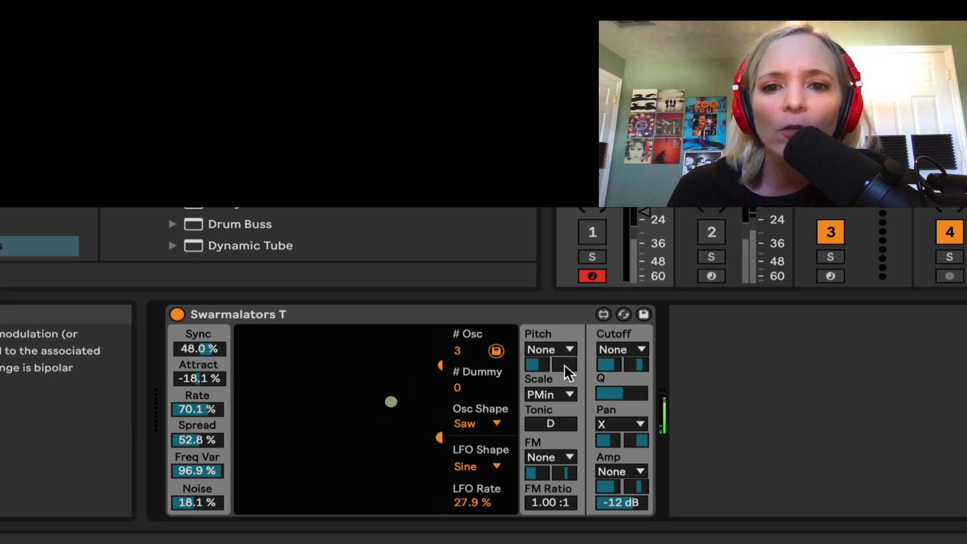
Solo track 1 and set the Swarmalators pitch modulation source to X
left_click(594, 255)
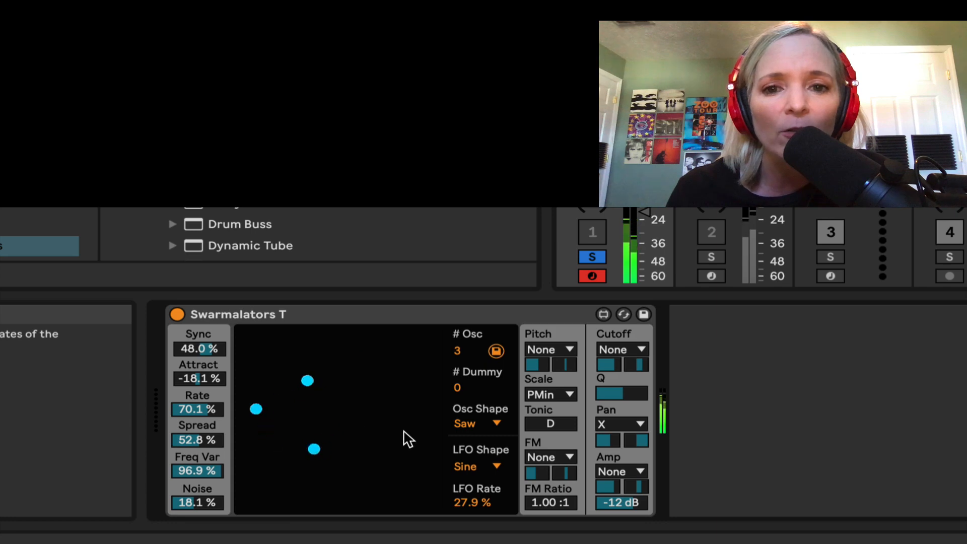
left_click(552, 349)
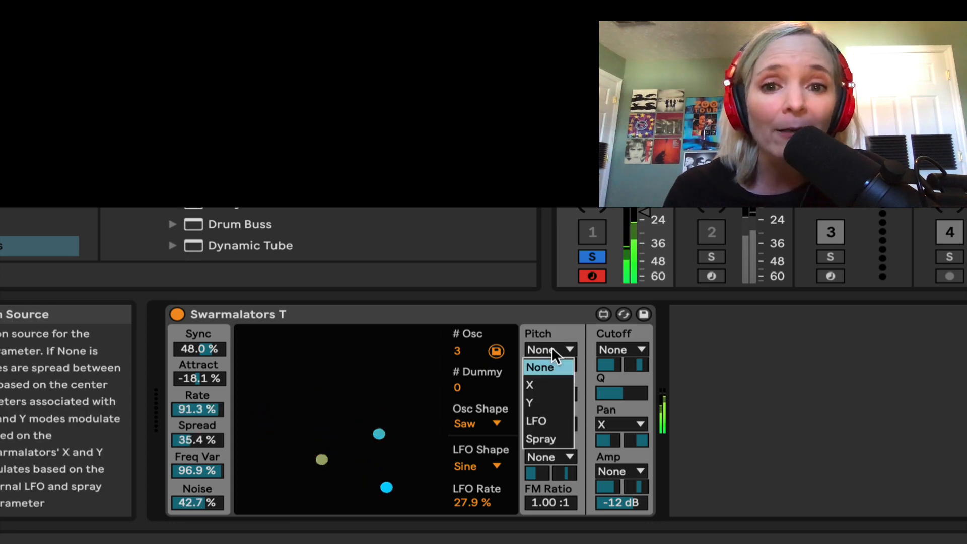
left_click(546, 384)
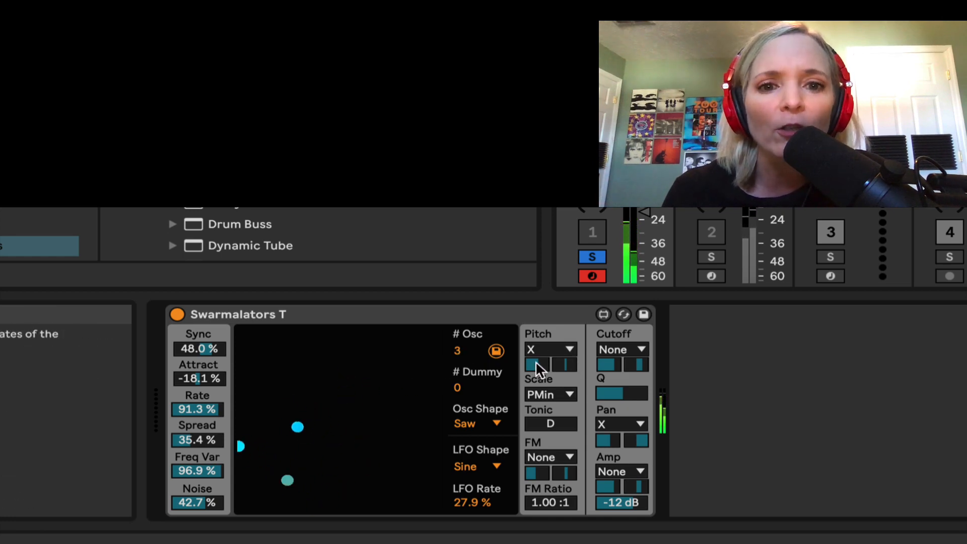
Set the number of oscillators to 5 and the number of dummy swarmalators to 11
left_click_drag(456, 349, 456, 342)
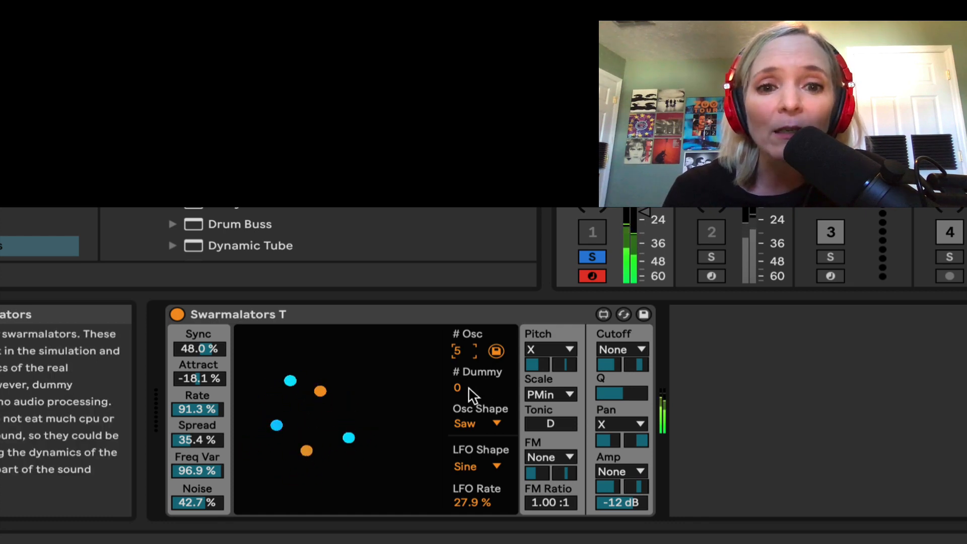
left_click_drag(463, 390, 463, 380)
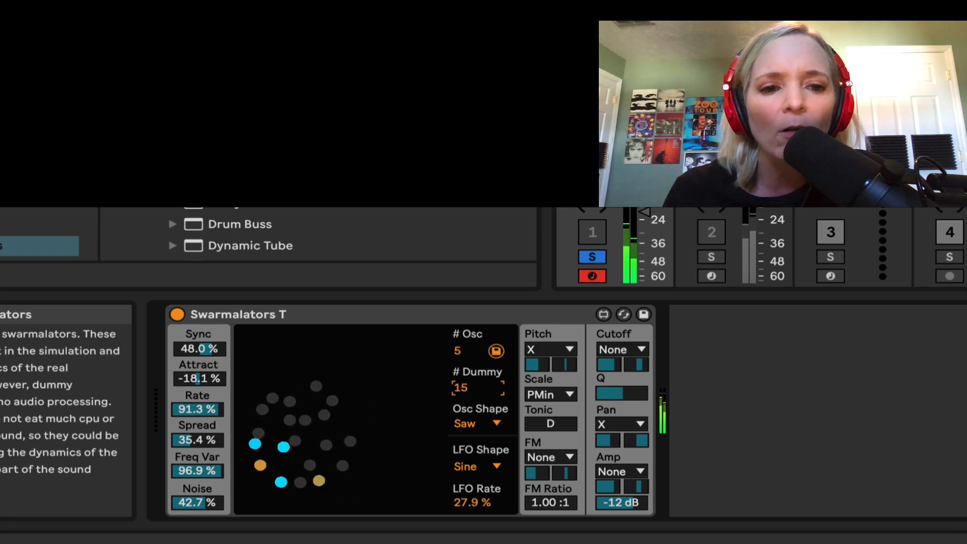
left_click_drag(463, 388, 463, 390)
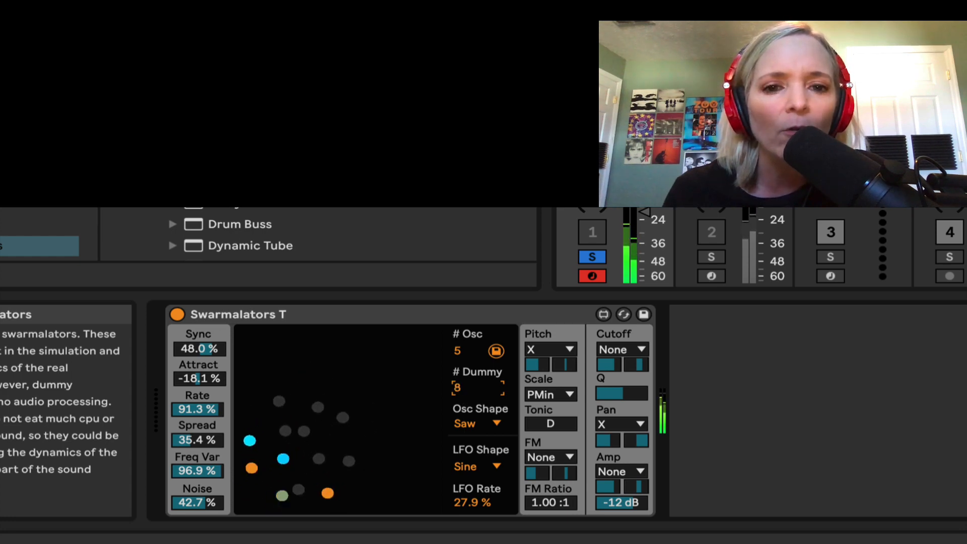
Modulate the filter cutoff with the LFO and slow the LFO rate to 10.5 %
left_click(621, 349)
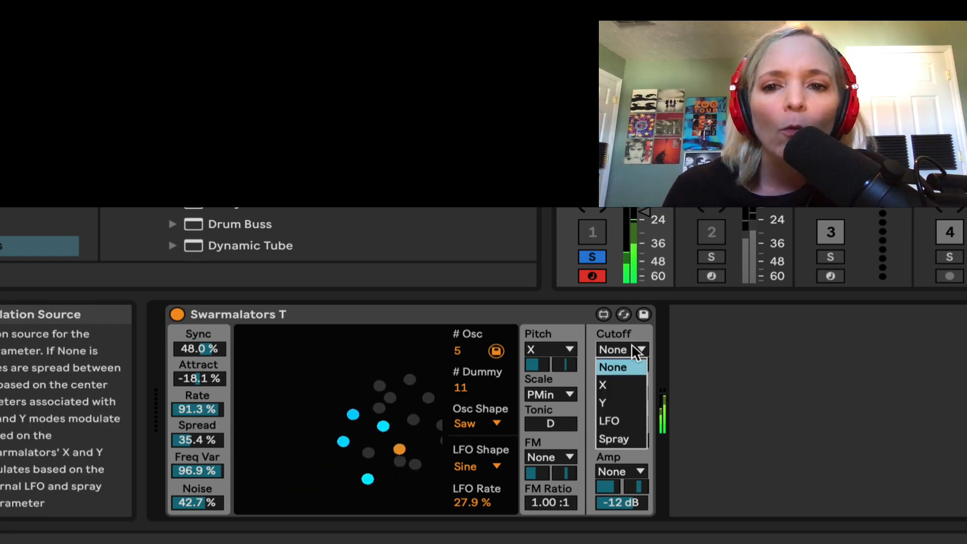
left_click(621, 417)
mouse_move(474, 500)
left_mouse_down()
mouse_move(473, 515)
mouse_move(474, 494)
mouse_move(473, 505)
left_mouse_up()
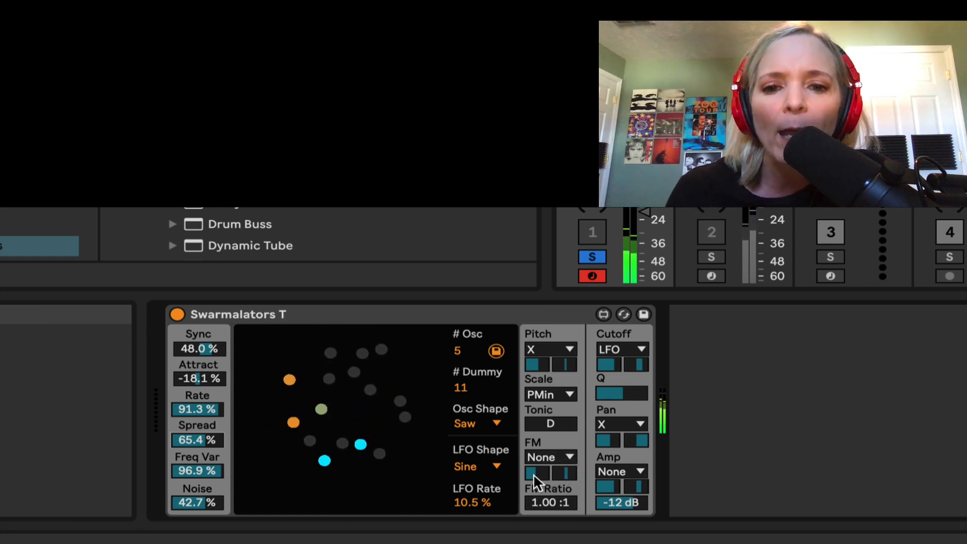
Set the FM modulation source to Spray and the FM ratio to 2.55:1, and adjust the swarm's Spread
left_click(565, 455)
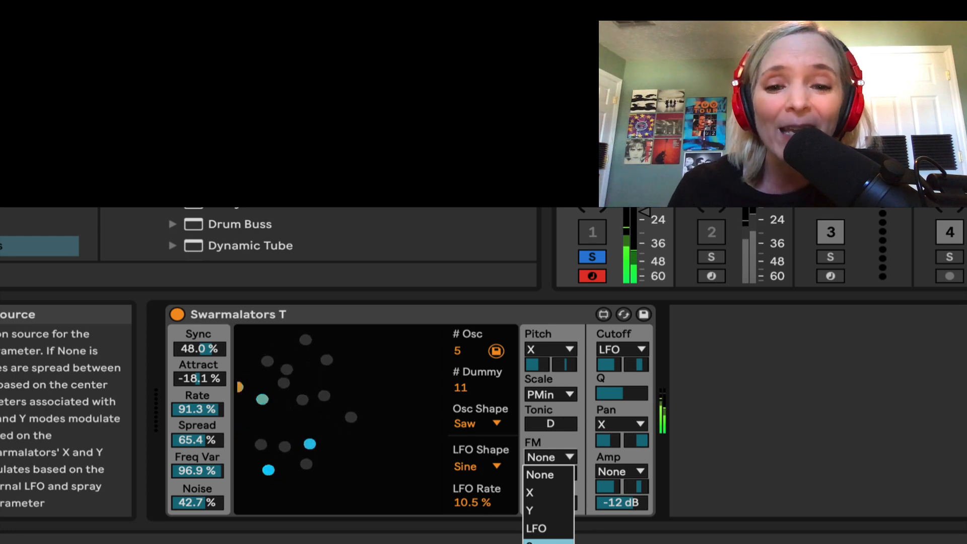
left_click(548, 542)
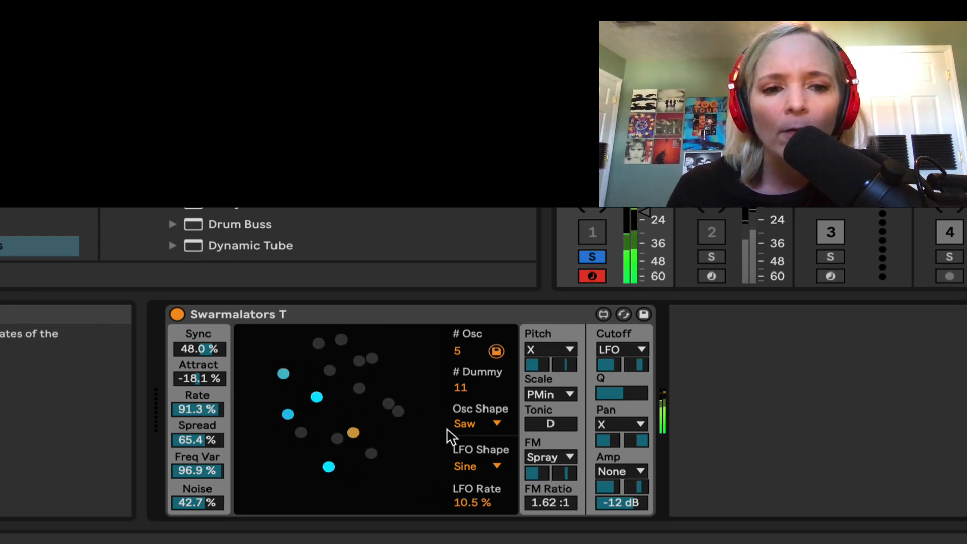
left_click_drag(547, 503, 572, 470)
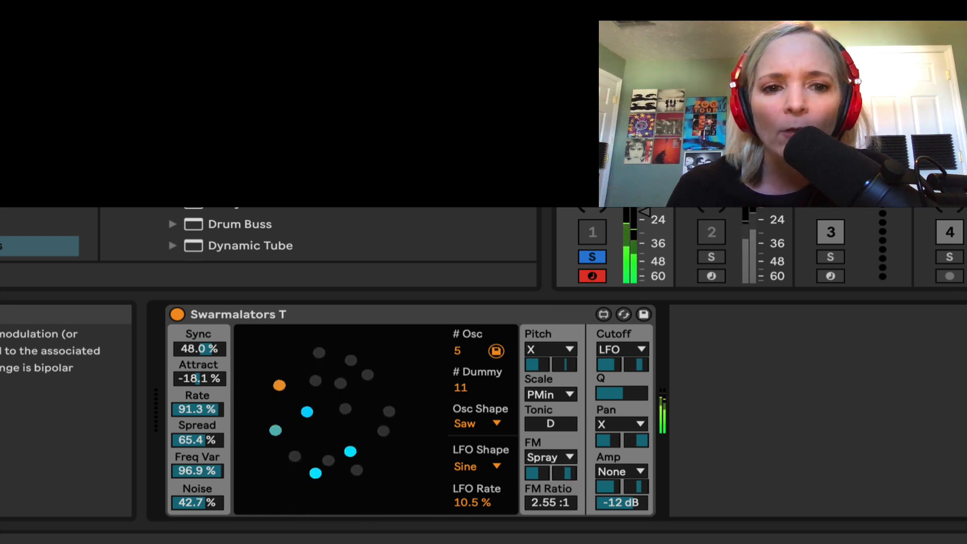
left_click_drag(199, 433, 199, 458)
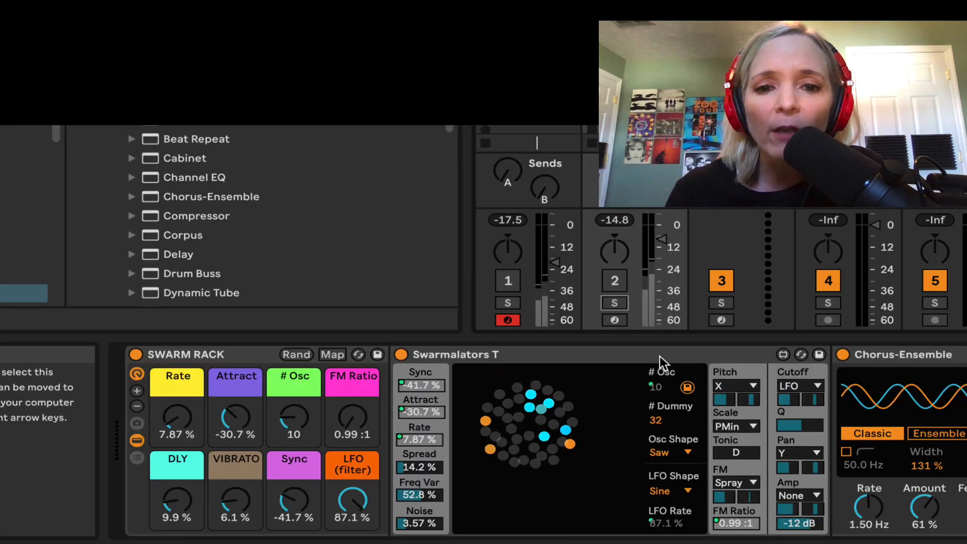
left_click(659, 356)
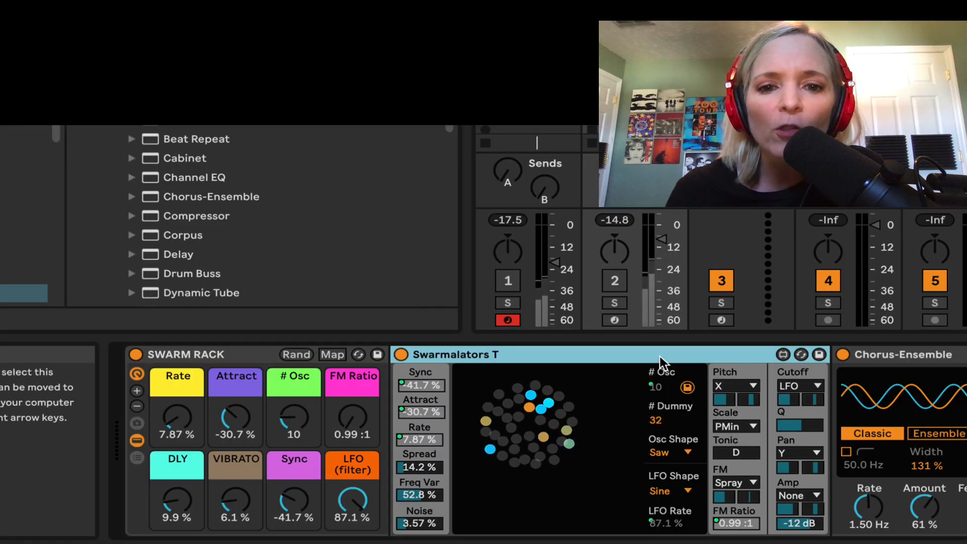
scroll(745, 381, "right", 5)
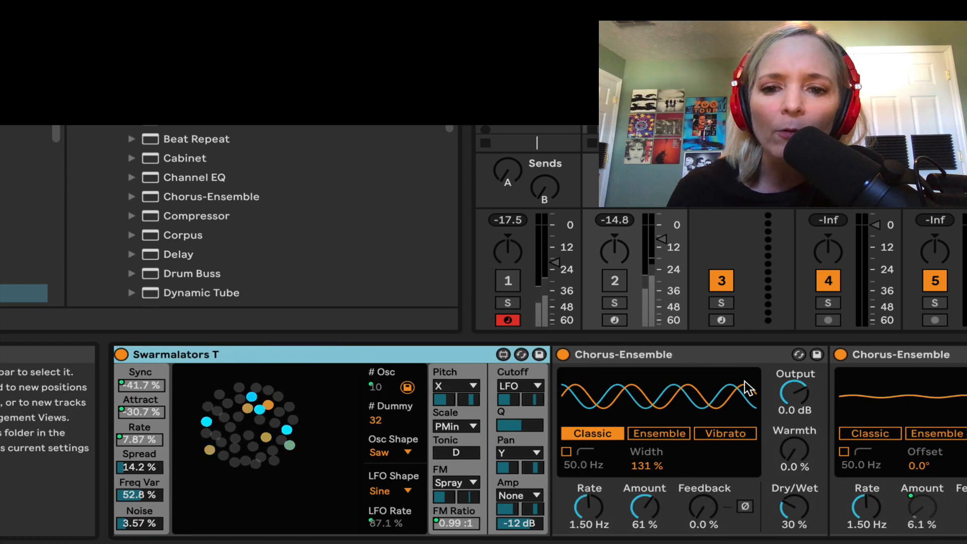
scroll(744, 381, "right", 5)
scroll(744, 381, "left", 10)
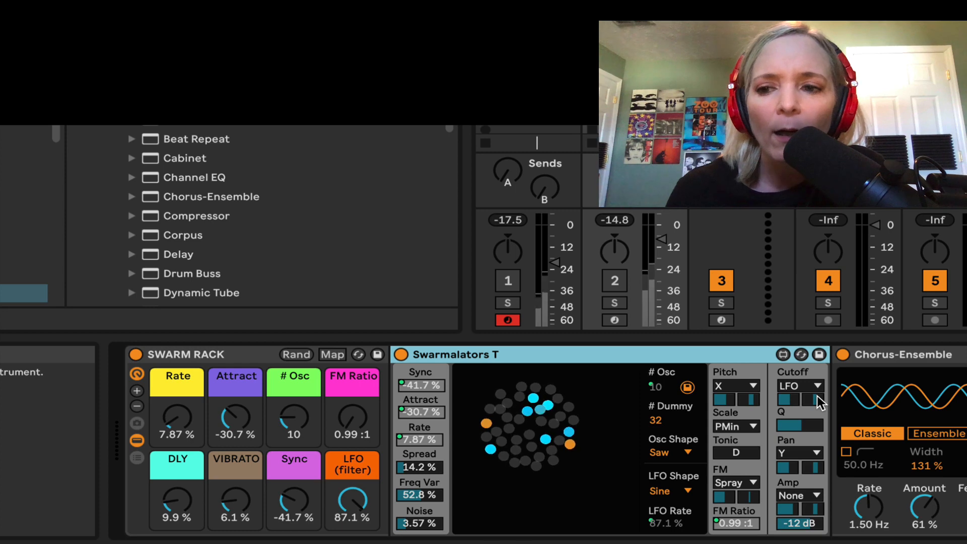
left_click(920, 358)
scroll(918, 407, "right", 3)
scroll(916, 404, "right", 9)
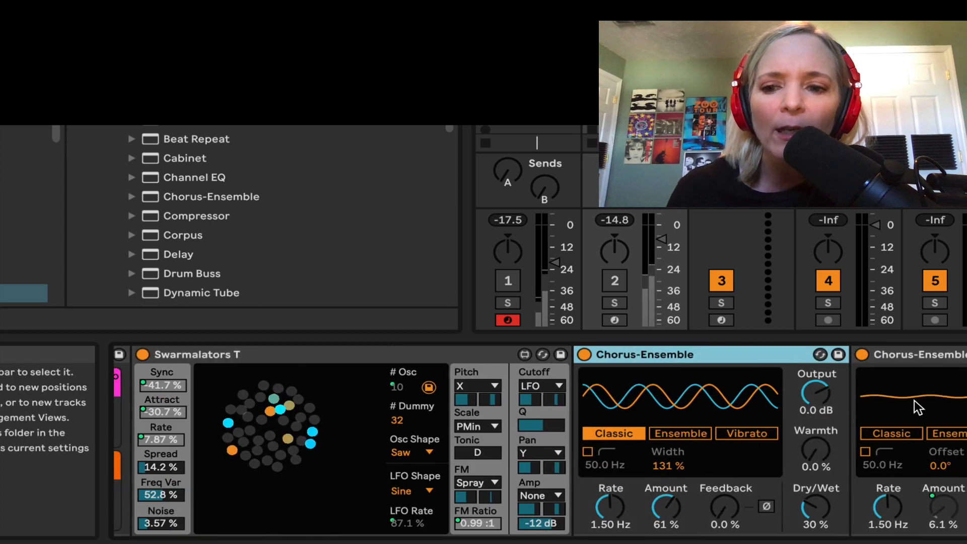
scroll(772, 432, "right", 10)
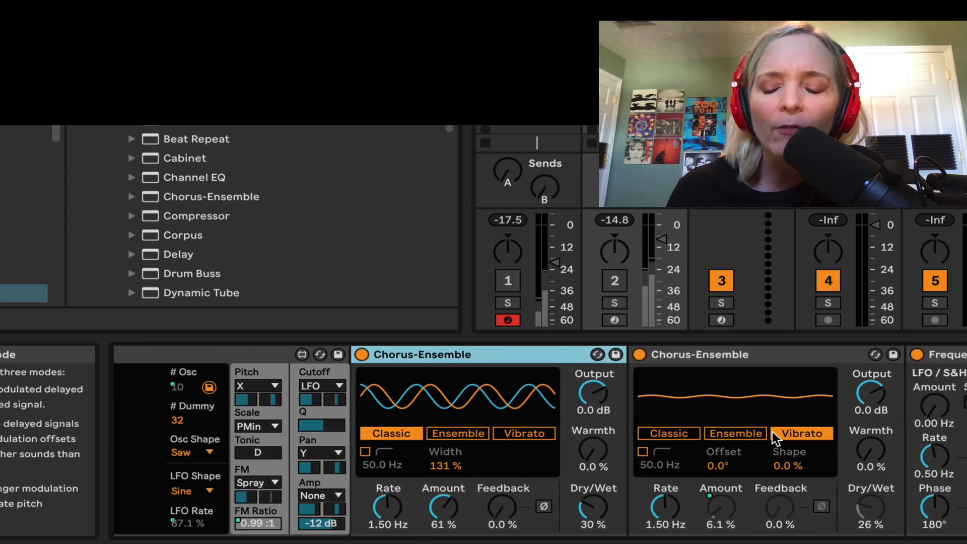
Examine the second Chorus-Ensemble in Vibrato mode, the Frequency Shifter and the Echo in the rack
left_click(755, 358)
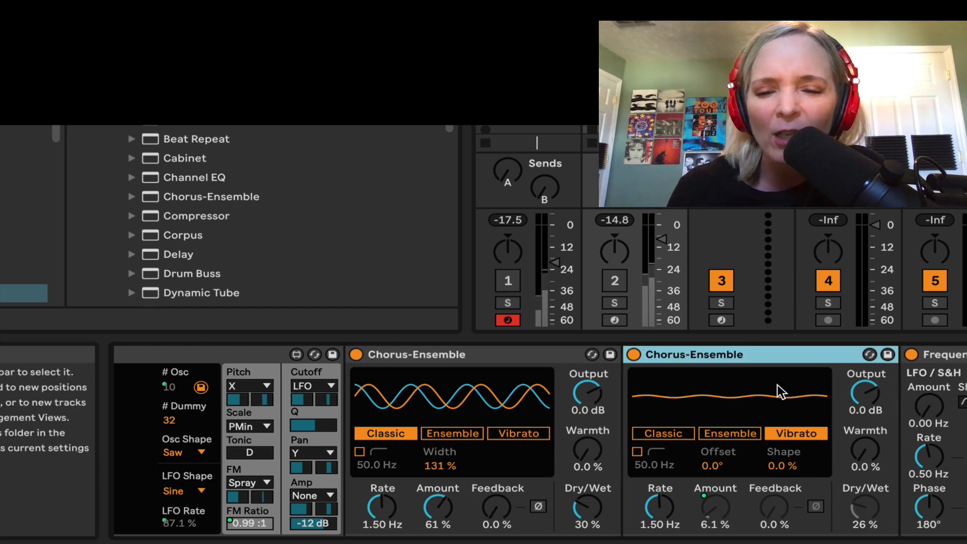
scroll(778, 385, "right", 15)
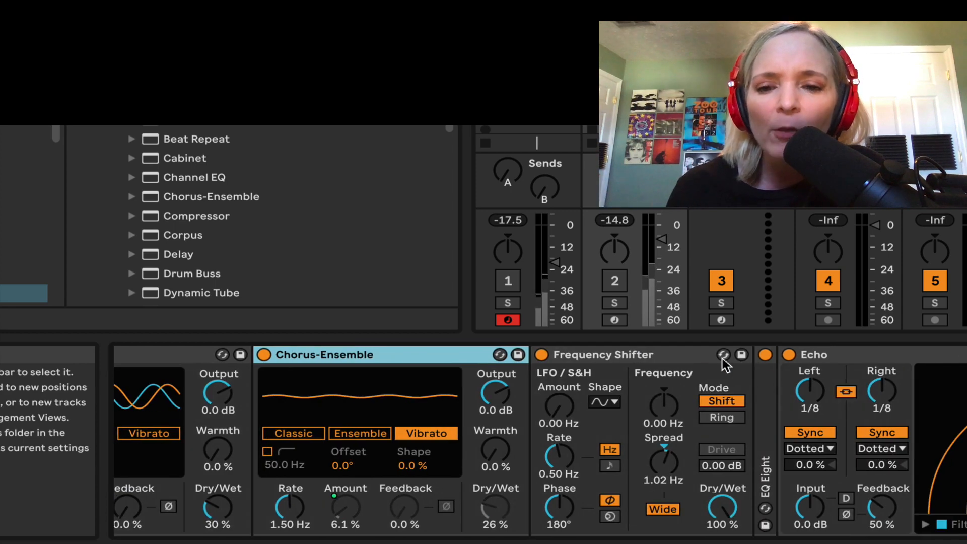
left_click(684, 355)
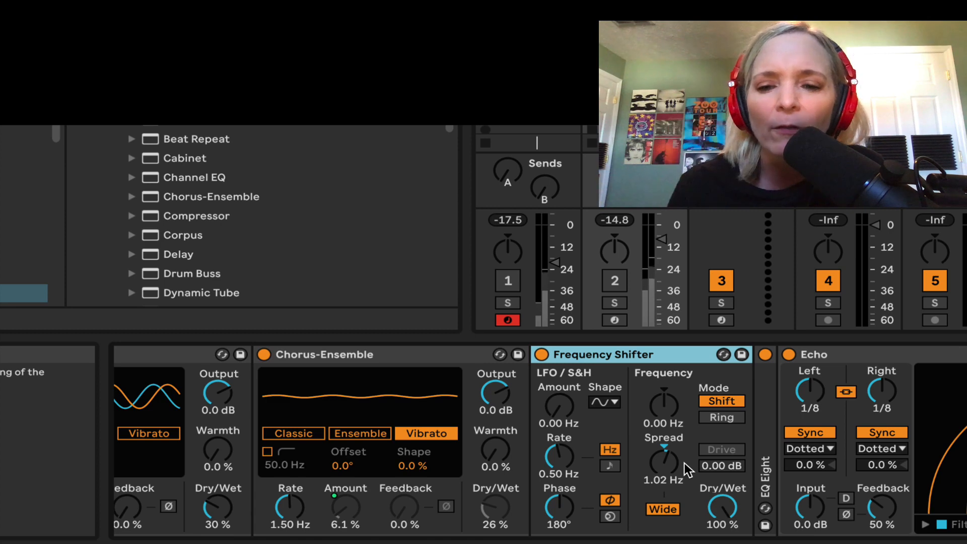
left_click(863, 356)
scroll(855, 423, "up", 5)
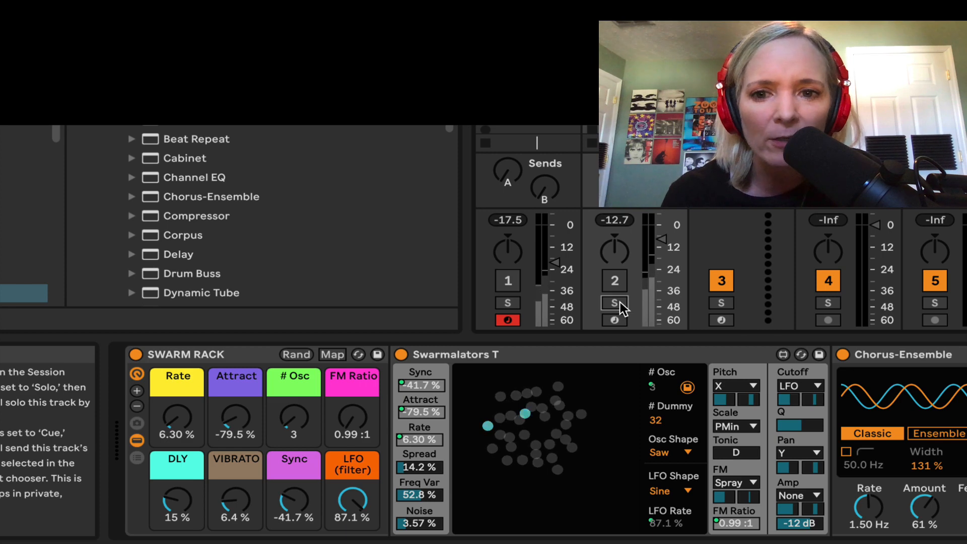
Solo track 2 and set the rack's Rate macro to 11.8 %, # Osc to 5 and LFO (filter) to 0.86 %
left_click(620, 302)
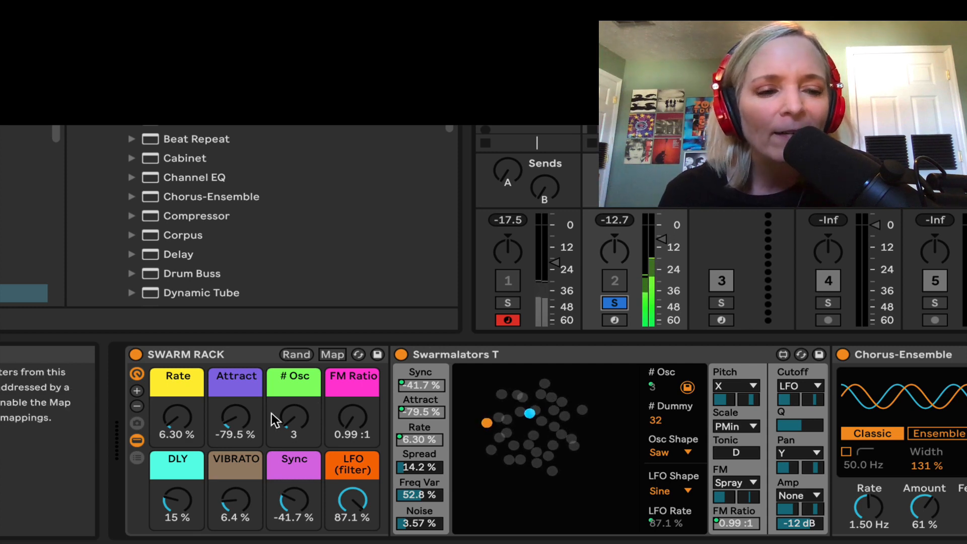
left_click(178, 418)
mouse_move(177, 418)
left_mouse_down()
mouse_move(177, 398)
mouse_move(194, 421)
left_mouse_up()
left_click_drag(355, 495, 355, 536)
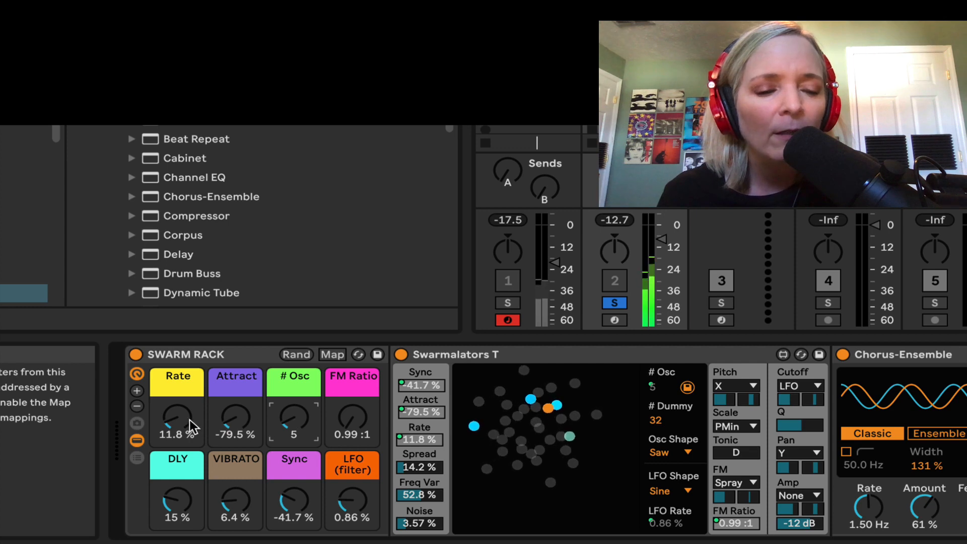
Set the rack macros to Rate 29.9 %, Attract -38.6 %, DLY 38 % and # Osc 8
left_click_drag(180, 419, 235, 402)
left_click_drag(180, 503, 181, 496)
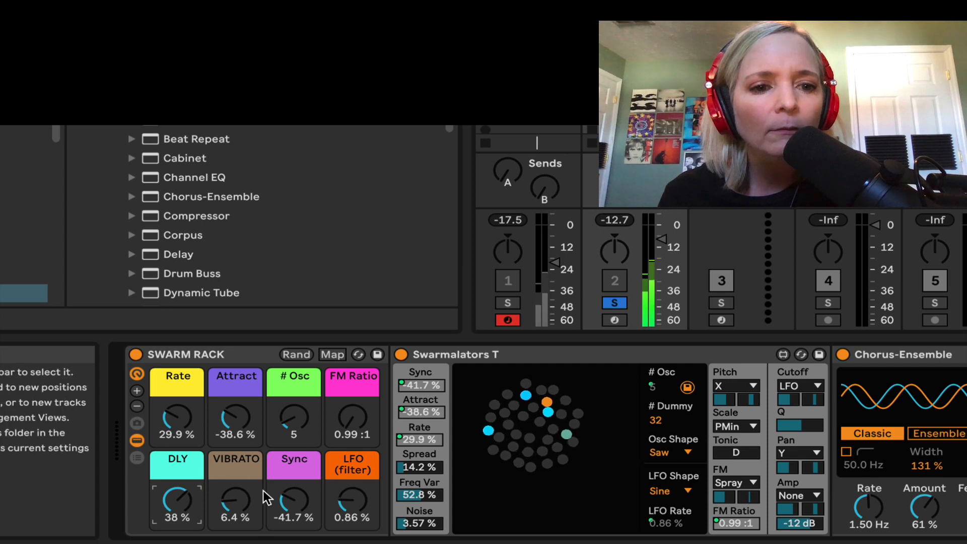
left_click_drag(298, 415, 298, 404)
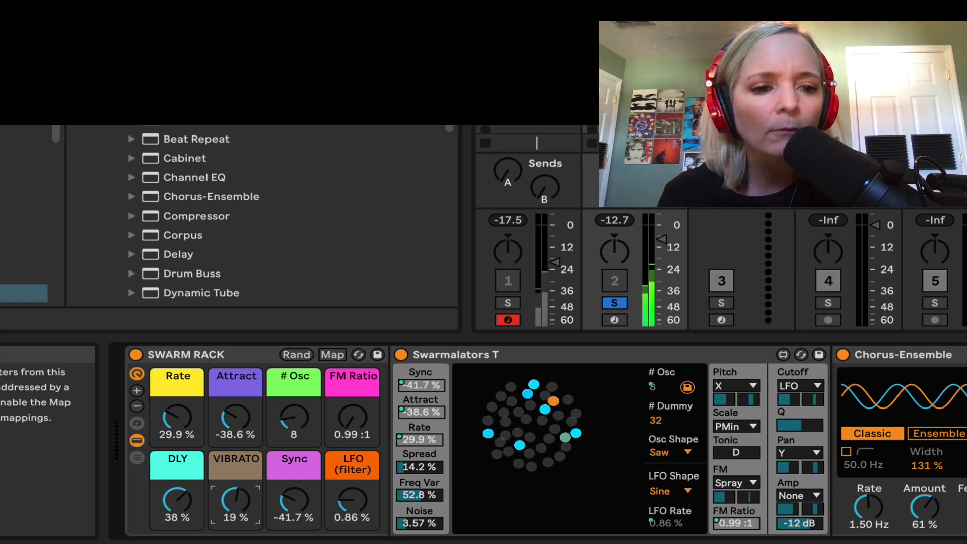
Lower the Rate macro to 13.4 % and raise the LFO (filter) macro to 11.1 %
left_click_drag(177, 417, 177, 431)
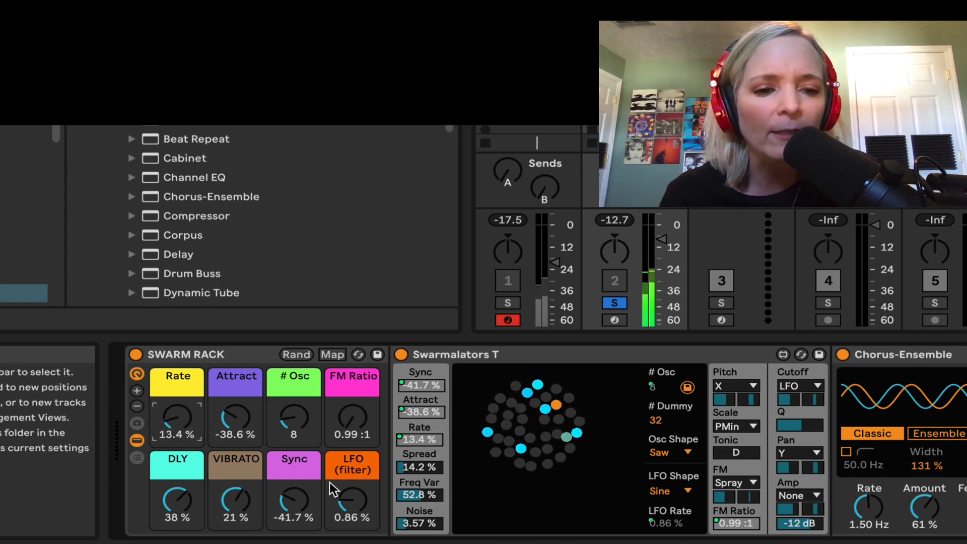
left_click(355, 496)
left_click_drag(354, 496, 355, 465)
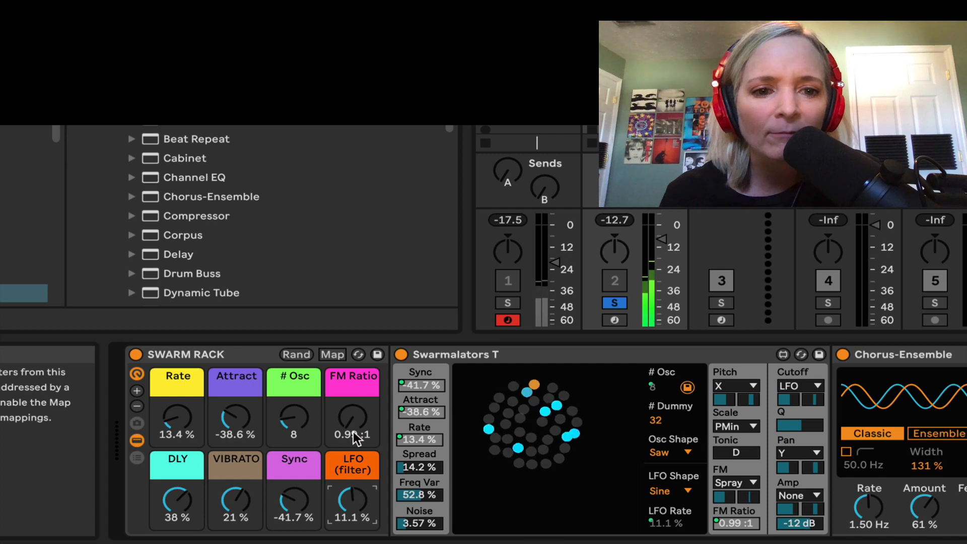
Try the FM Ratio macro at 1.04 :1, return it to 0.99 :1, and unsolo track 2
left_click_drag(358, 415, 358, 409)
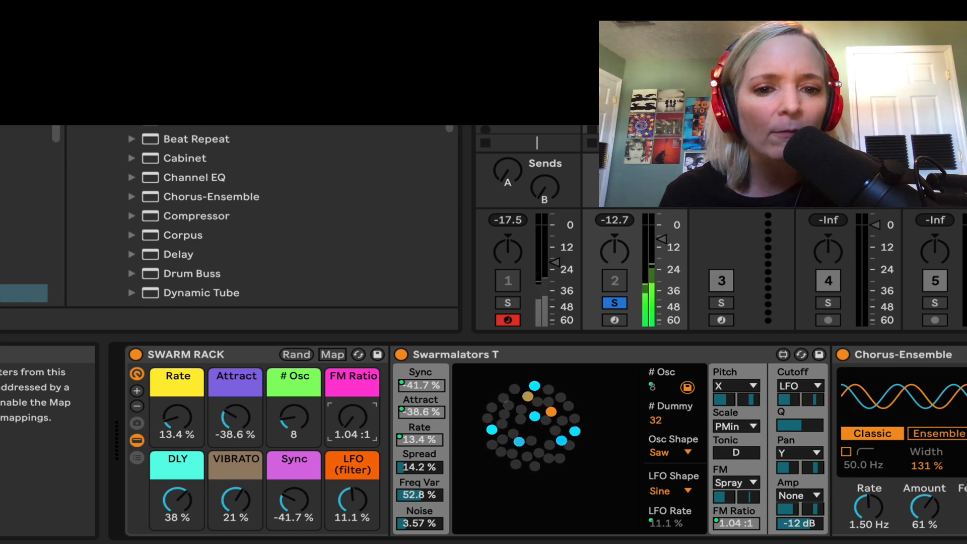
left_click_drag(353, 417, 352, 420)
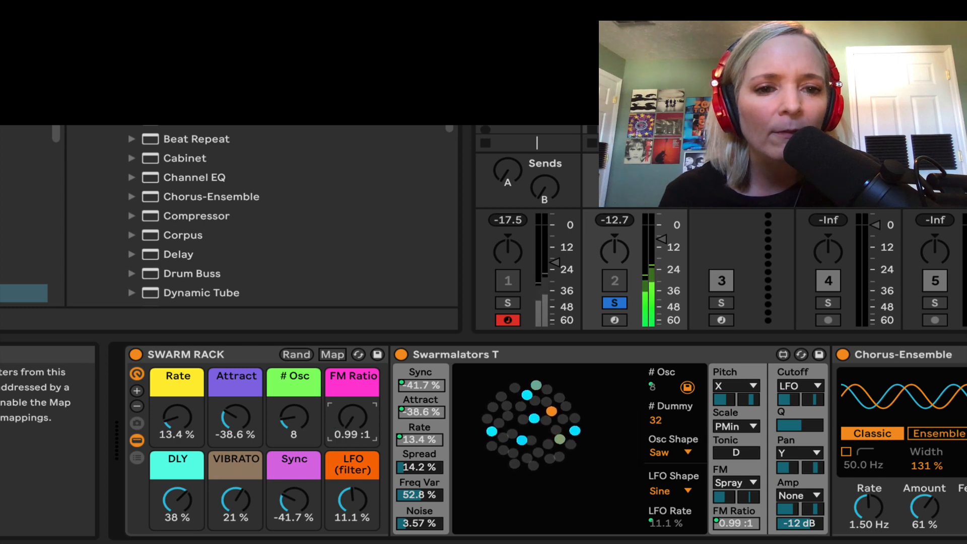
left_click(621, 302)
left_click(254, 354)
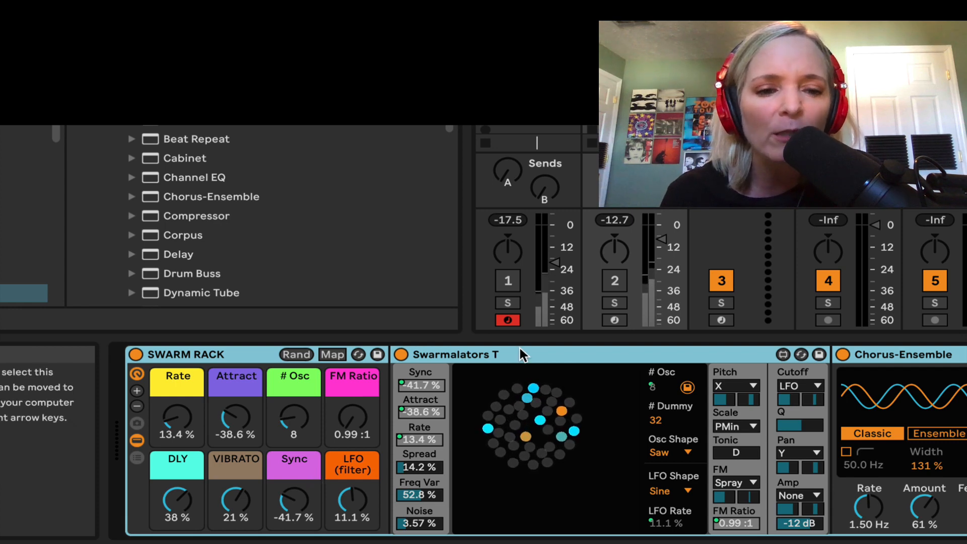
Solo track 2 and randomize all of the Swarm Rack's macros thirteen times in a row to audition different sounds
left_click(615, 302)
left_click(295, 355)
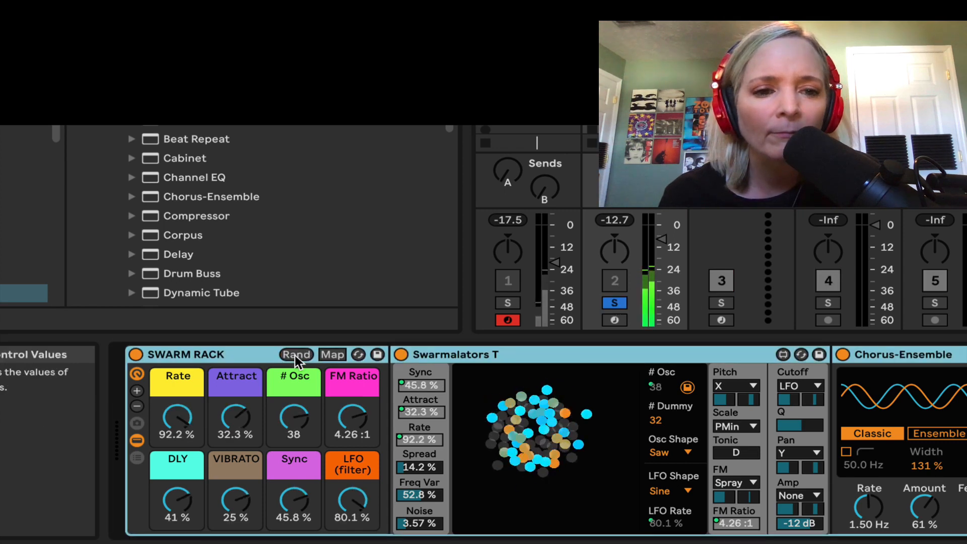
left_click(295, 355)
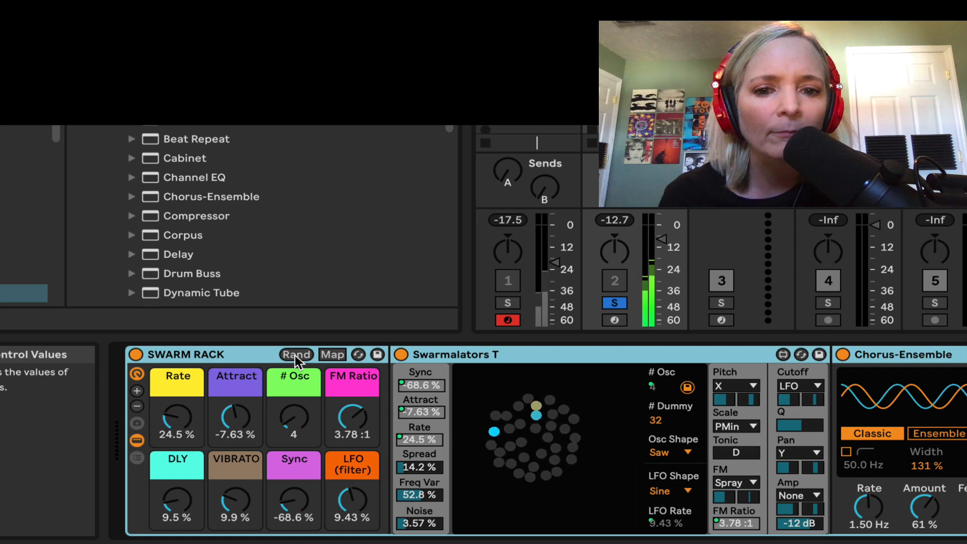
left_click(295, 355)
left_click(295, 354)
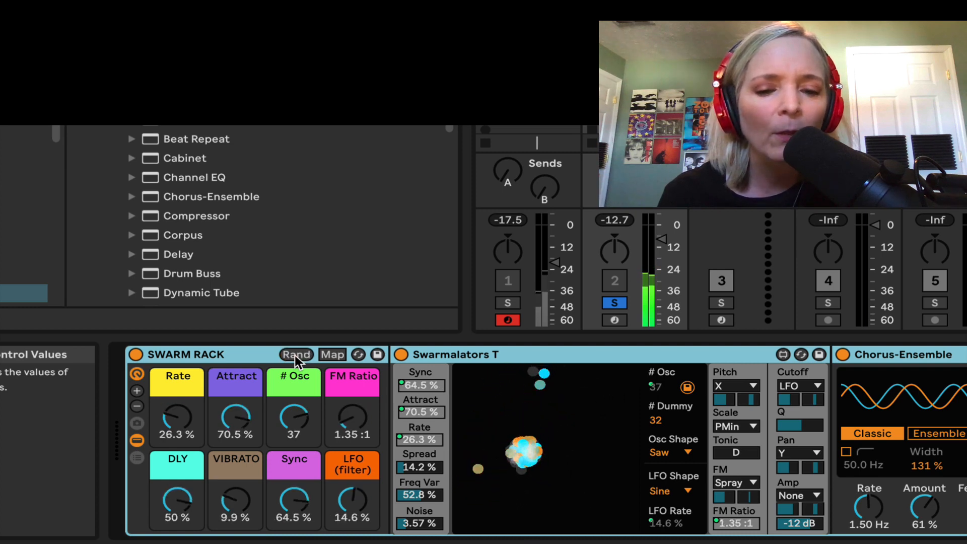
left_click(296, 355)
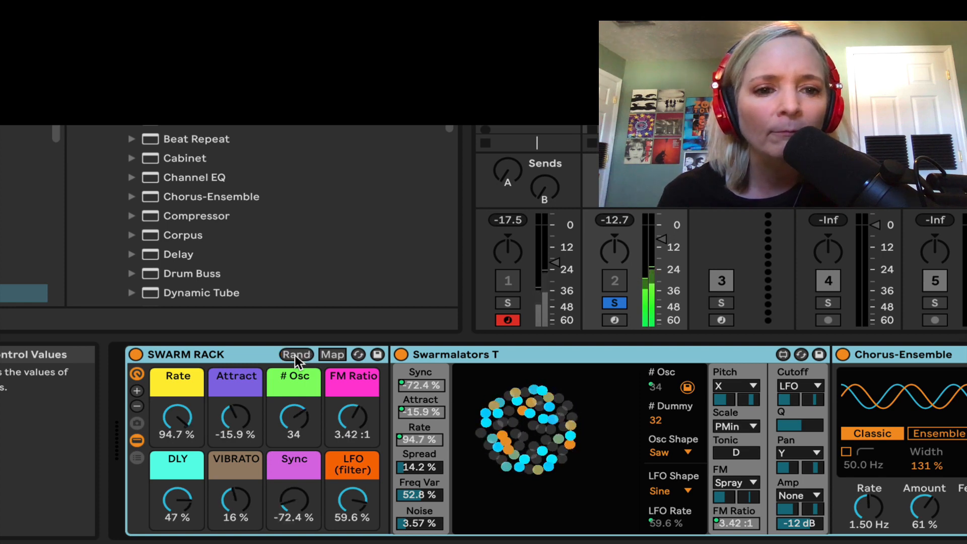
left_click(295, 355)
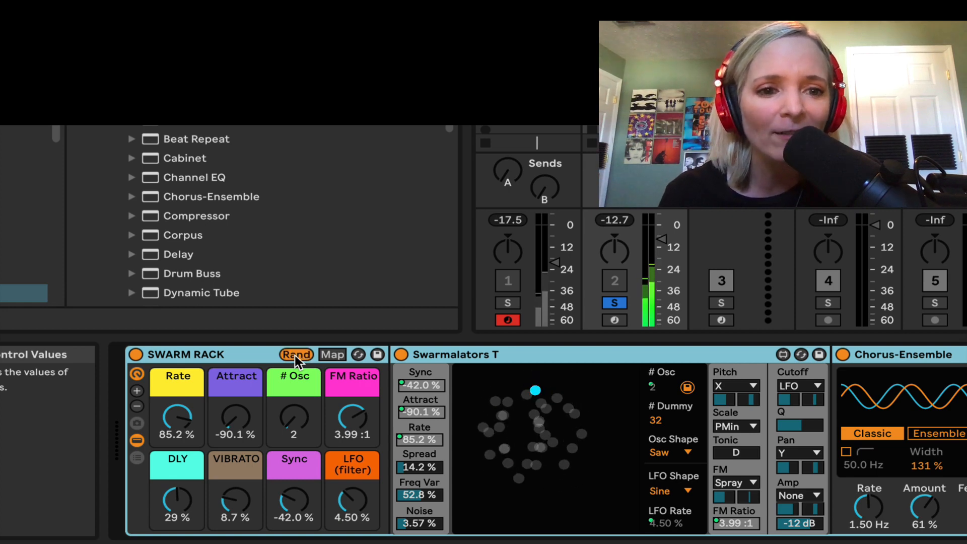
left_click(294, 355)
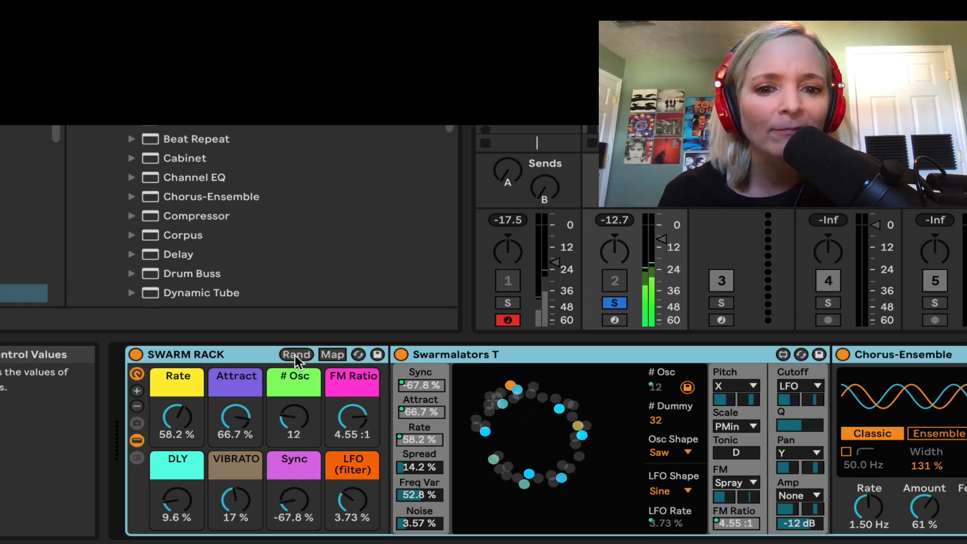
left_click(295, 355)
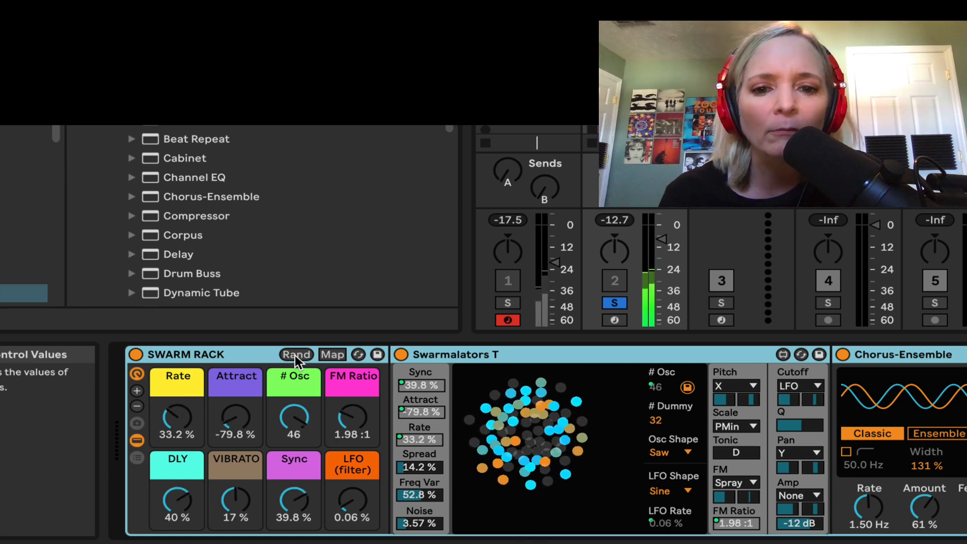
left_click(295, 355)
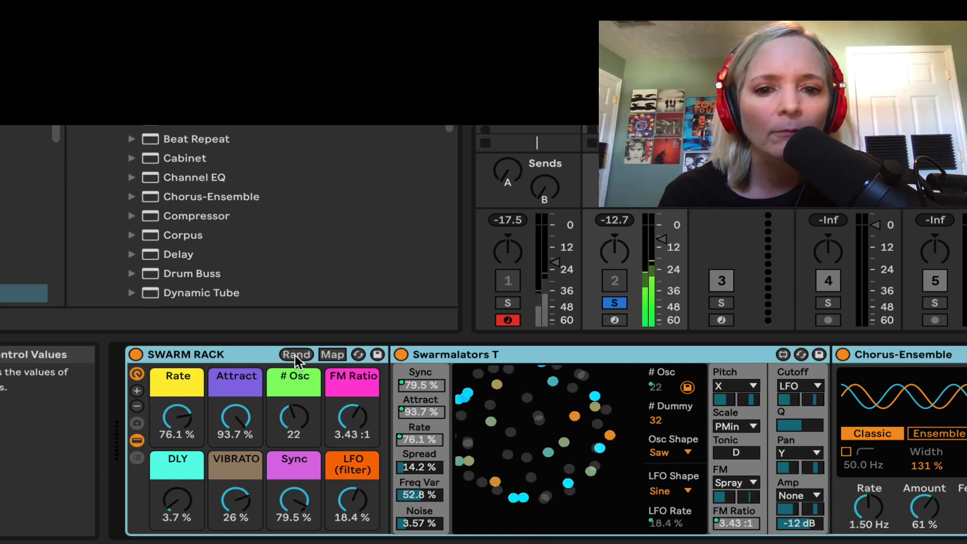
left_click(295, 355)
left_click(295, 355)
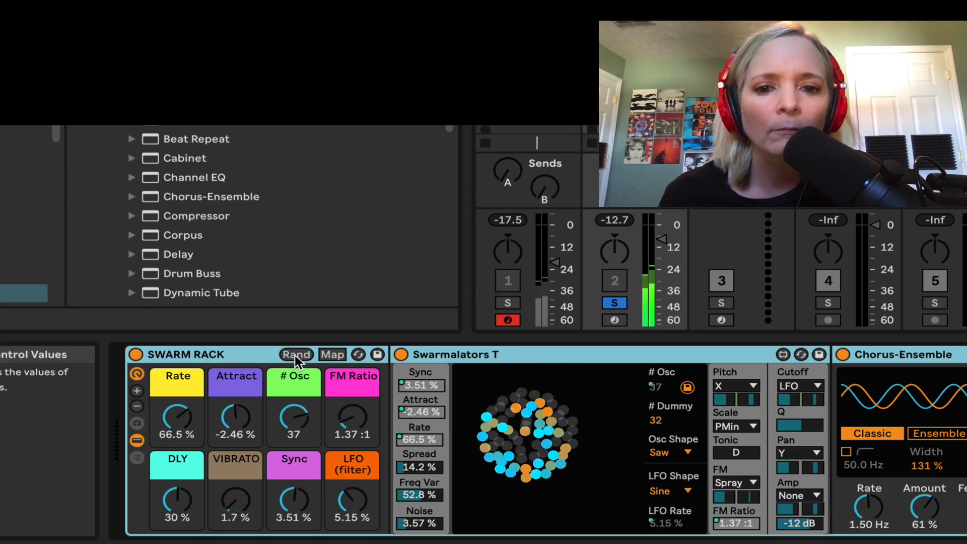
left_click(295, 355)
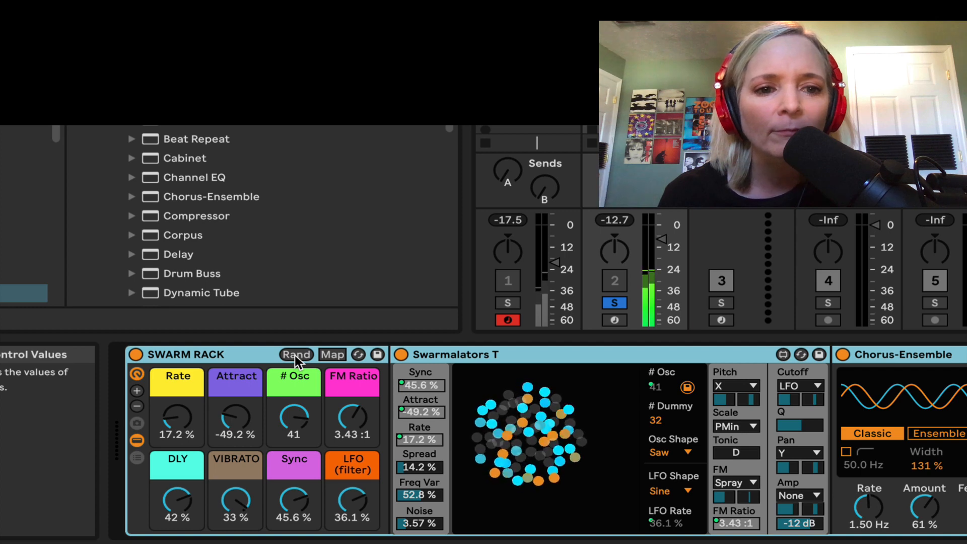
left_click(295, 355)
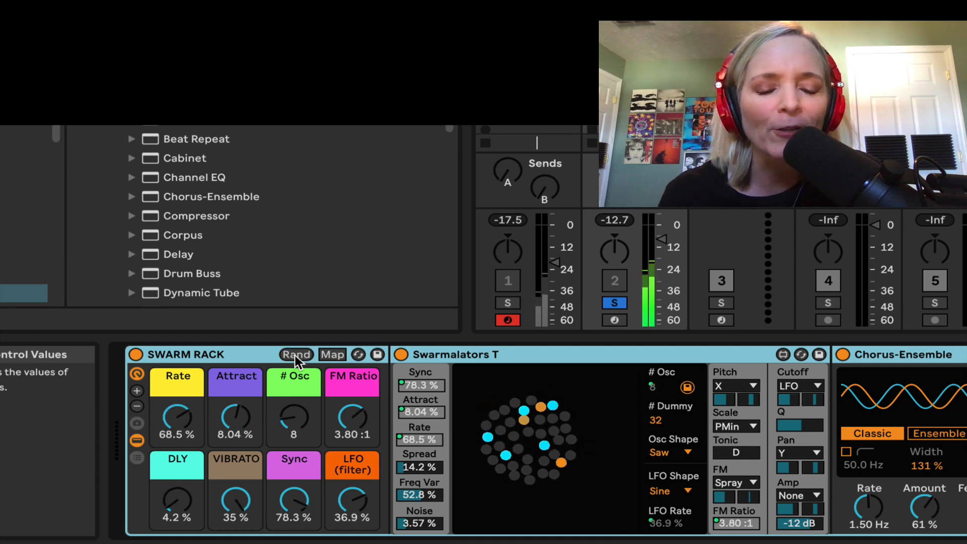